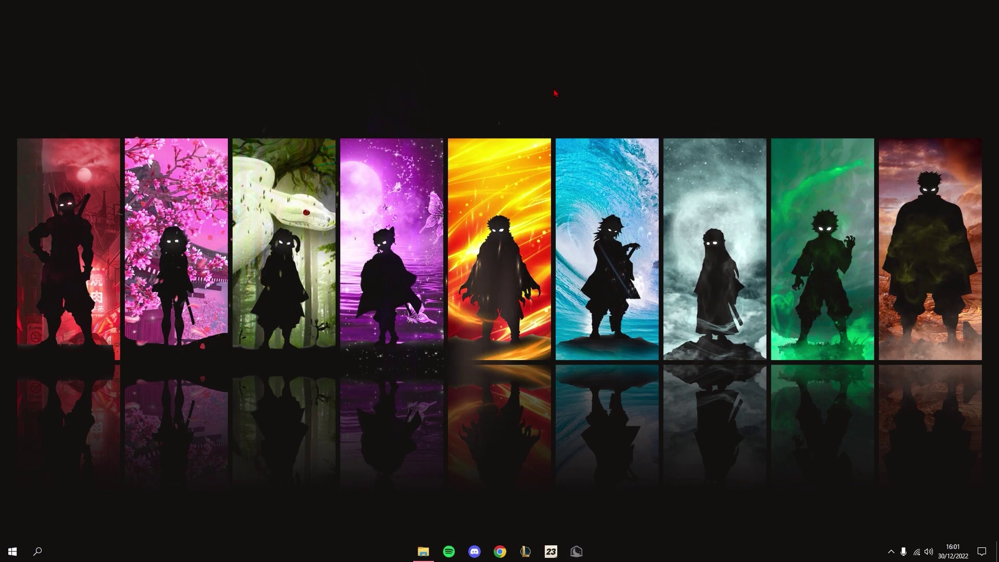
Run Avalon Tweaking Utility.exe as administrator from its folder, then minimize the Explorer window.
{"action": "left_click", "coordinate": [423, 551]}
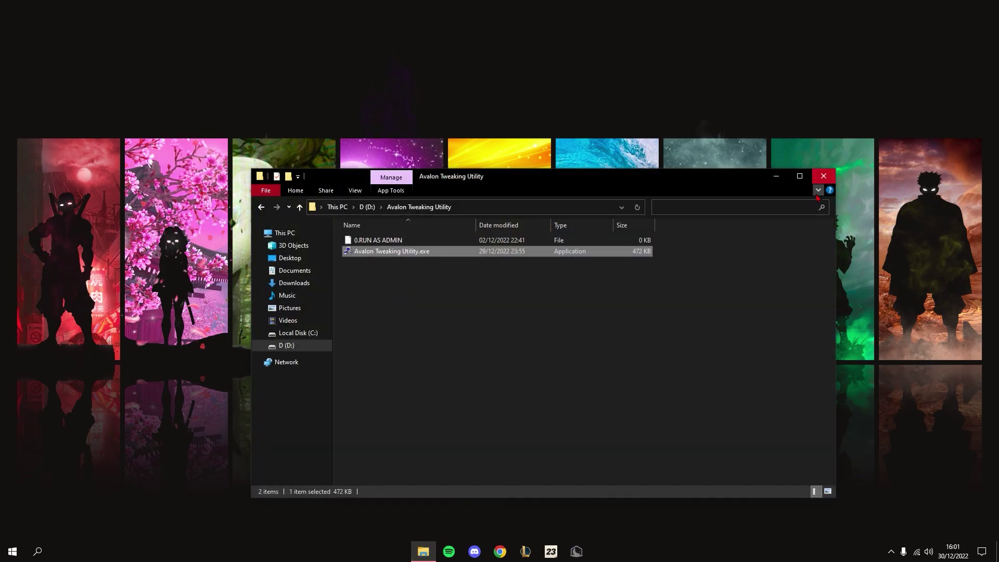
{"action": "left_click", "coordinate": [776, 176]}
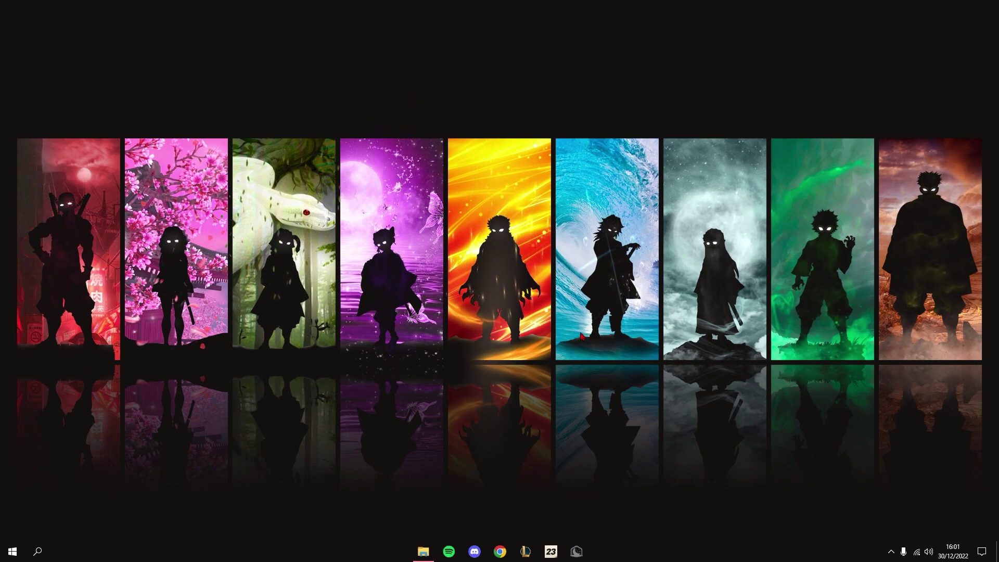
{"action": "left_click", "coordinate": [435, 556]}
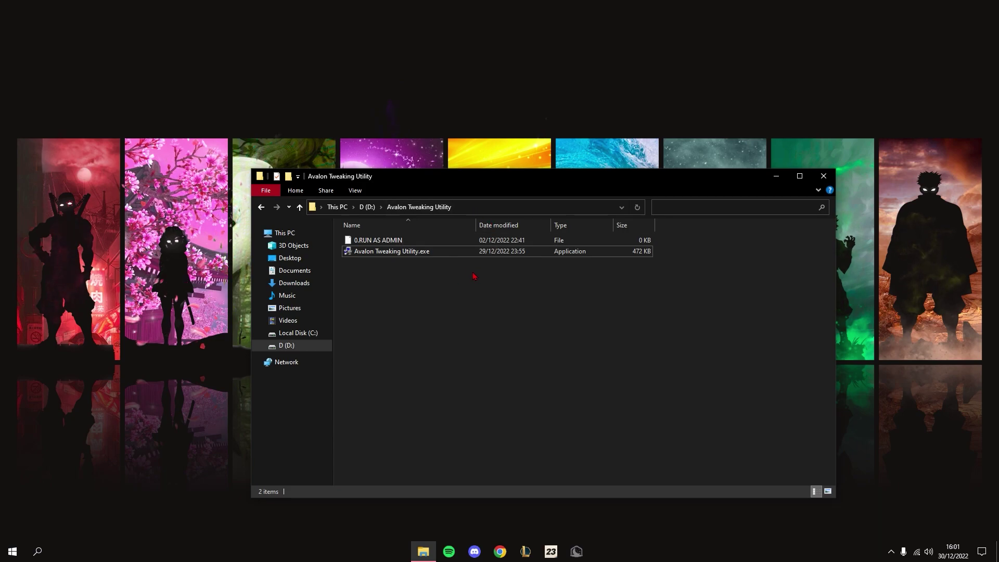
{"action": "left_click", "coordinate": [400, 252]}
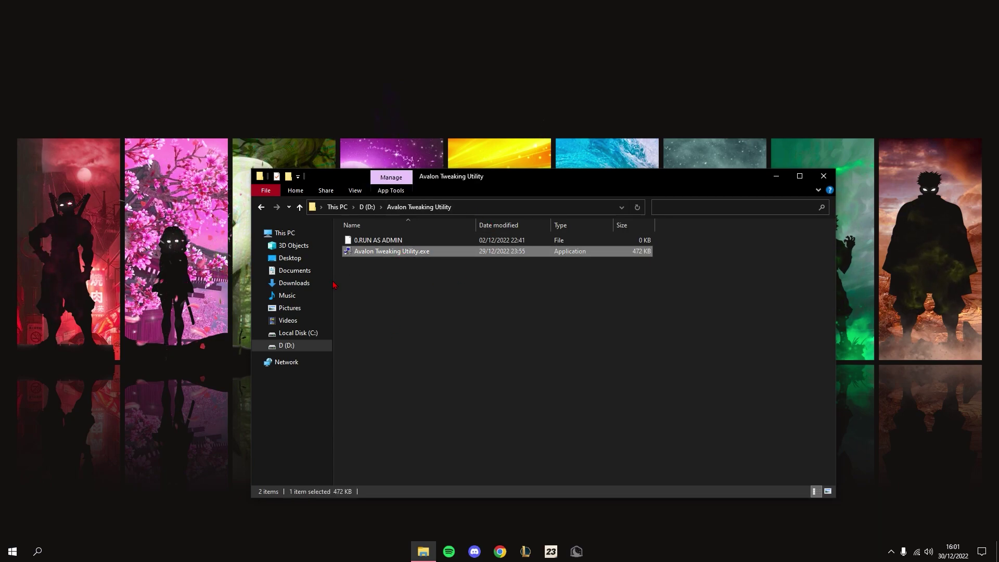
{"action": "left_click", "coordinate": [495, 305]}
{"action": "right_click", "coordinate": [504, 253]}
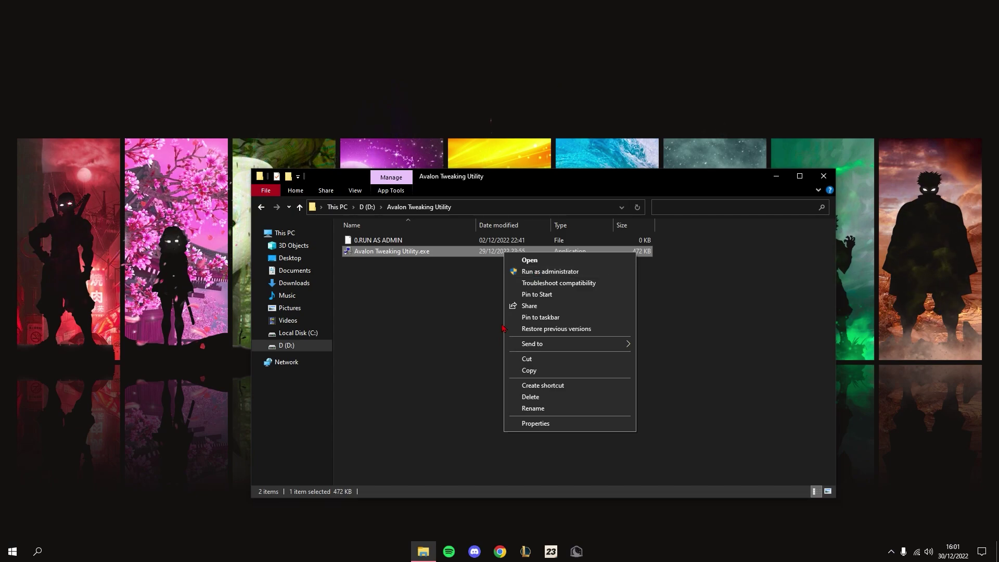
{"action": "left_click", "coordinate": [537, 272]}
{"action": "left_click", "coordinate": [775, 177]}
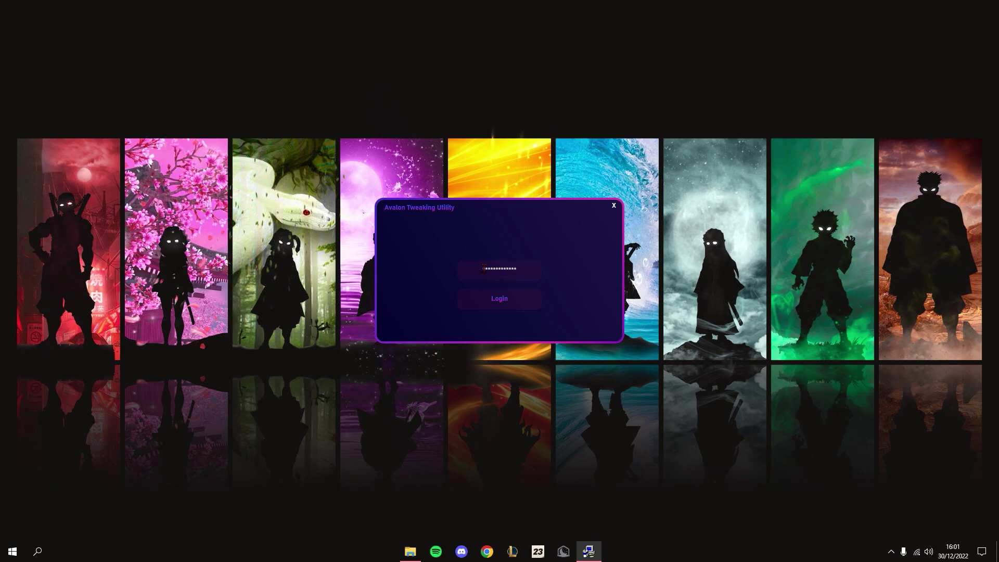
Log in with the masked access key, dismissing the first Login Failed message and retrying with Enter.
{"action": "left_click_drag", "start_coordinate": [484, 268], "coordinate": [509, 275]}
{"action": "left_click", "coordinate": [510, 274]}
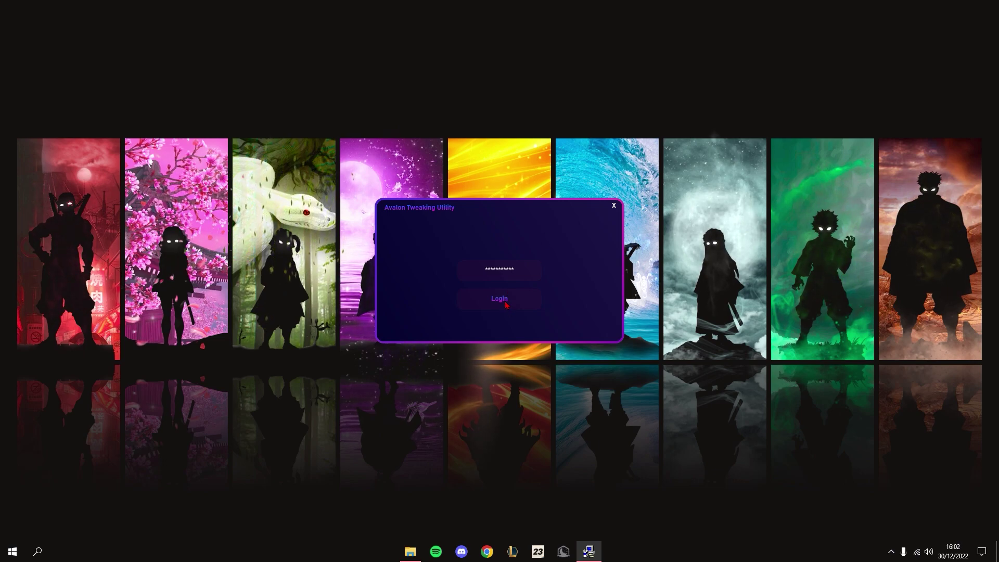
{"action": "left_click", "coordinate": [506, 304]}
{"action": "left_click", "coordinate": [557, 314]}
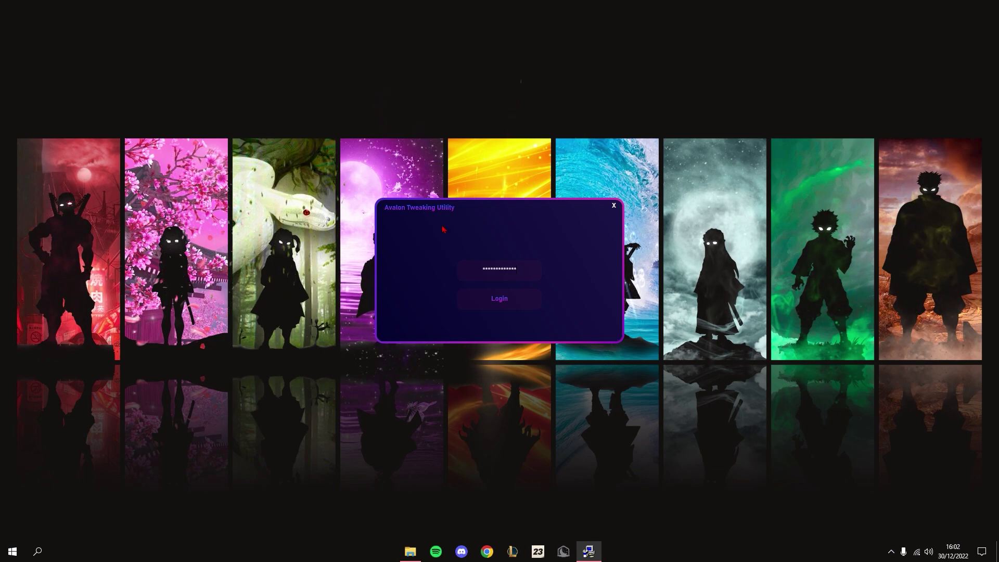
{"action": "key", "text": "Return"}
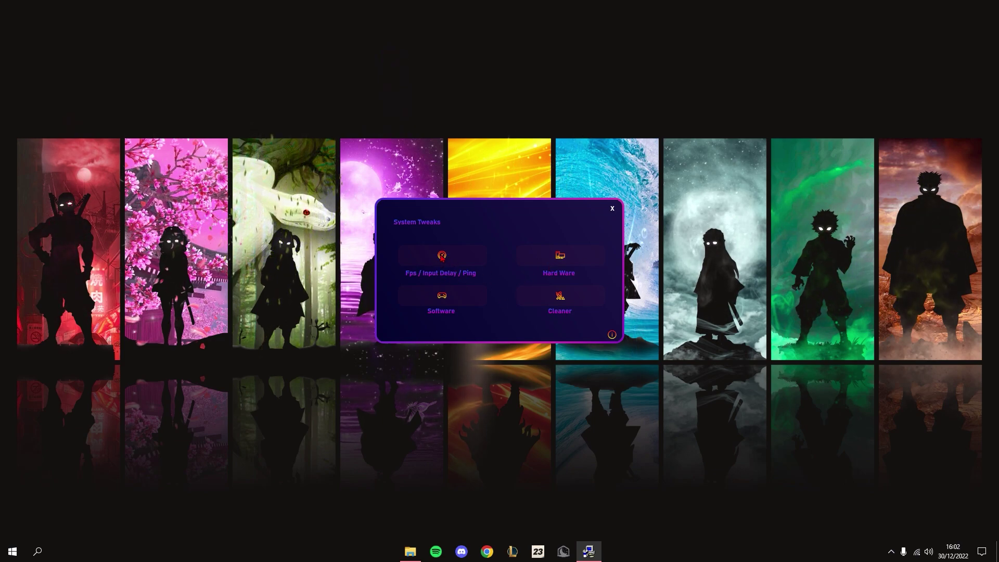
{"action": "left_click", "coordinate": [446, 262]}
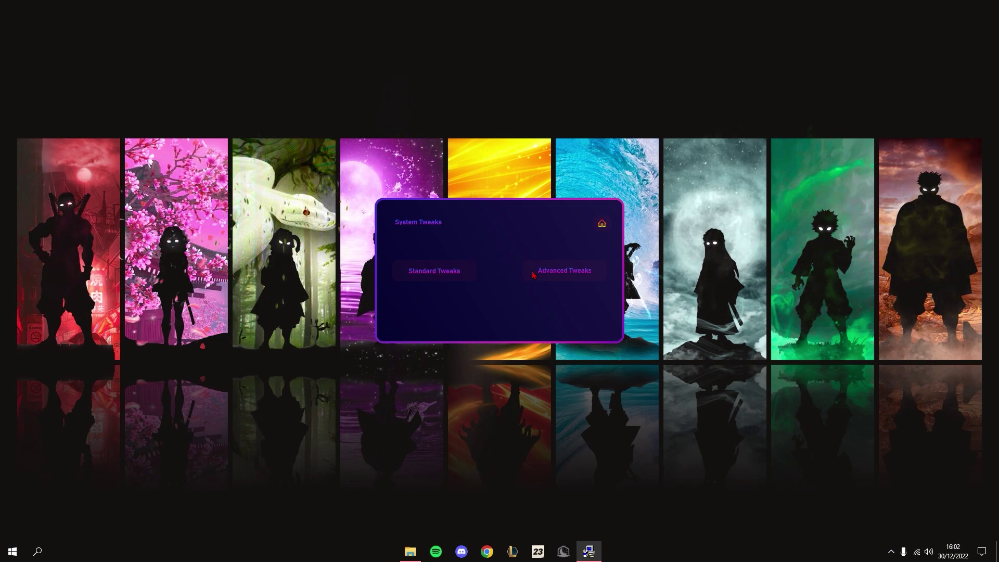
{"action": "left_click", "coordinate": [439, 274]}
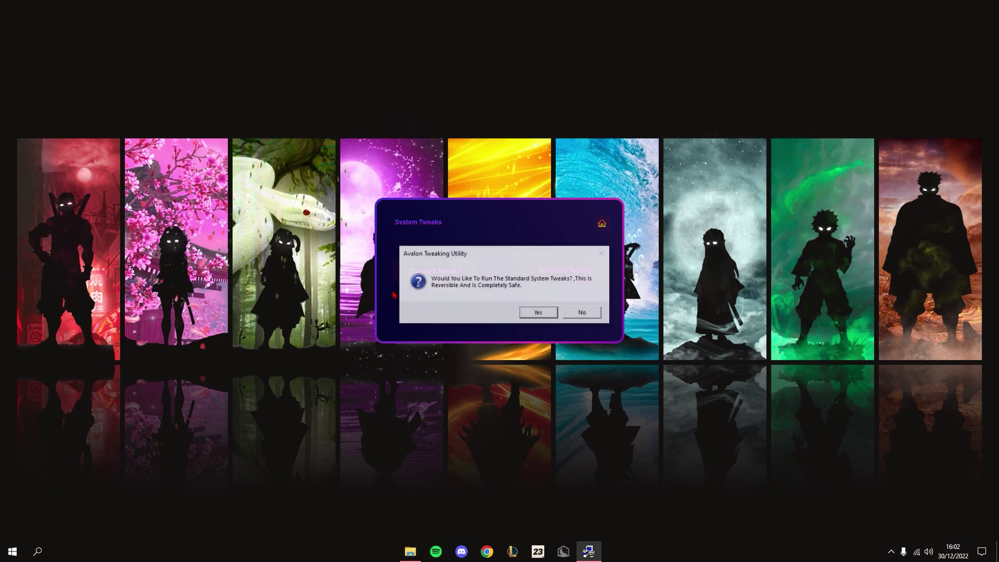
{"action": "left_click", "coordinate": [581, 313]}
{"action": "left_click", "coordinate": [571, 273]}
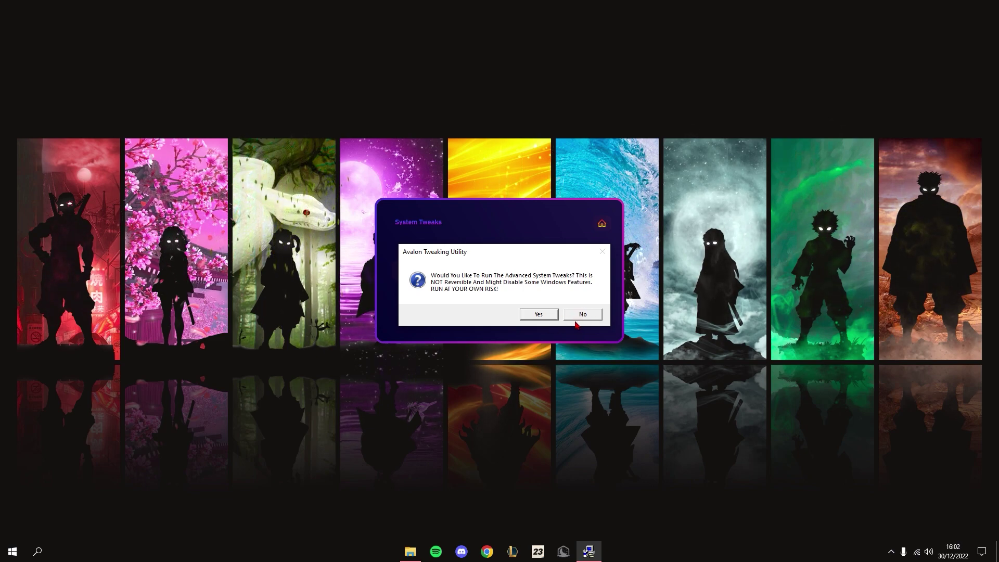
{"action": "left_click", "coordinate": [583, 314]}
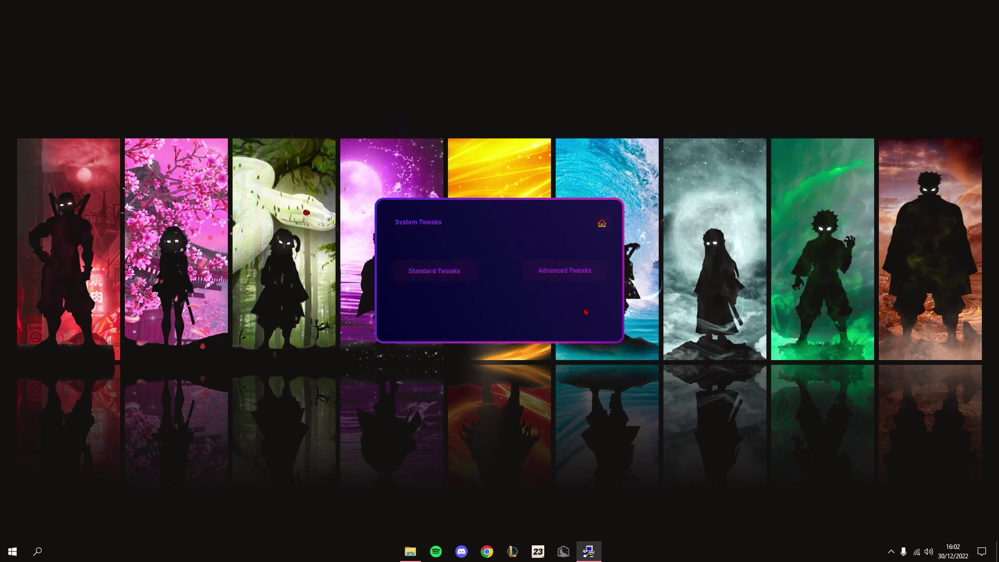
{"action": "left_click", "coordinate": [572, 278]}
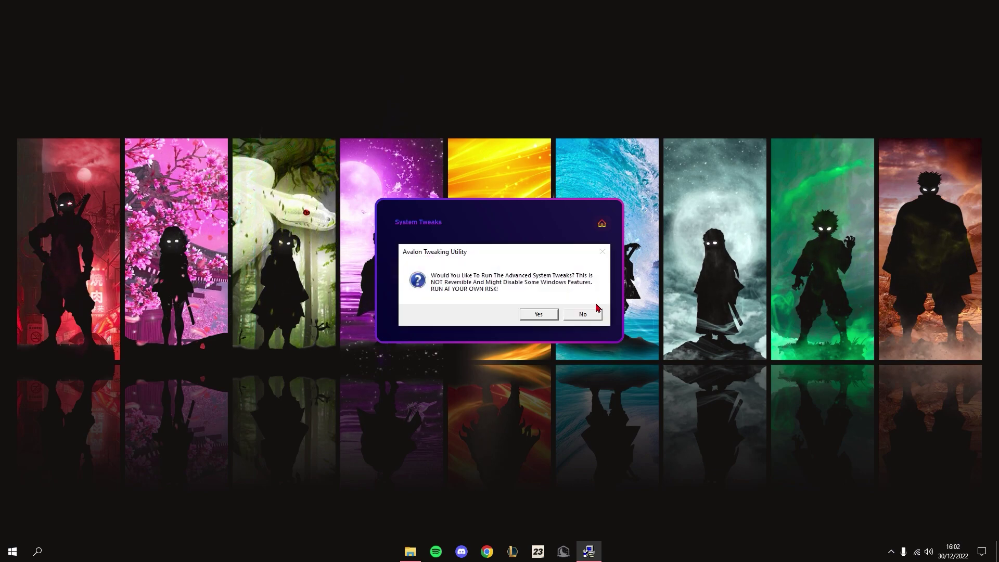
{"action": "left_click", "coordinate": [584, 314]}
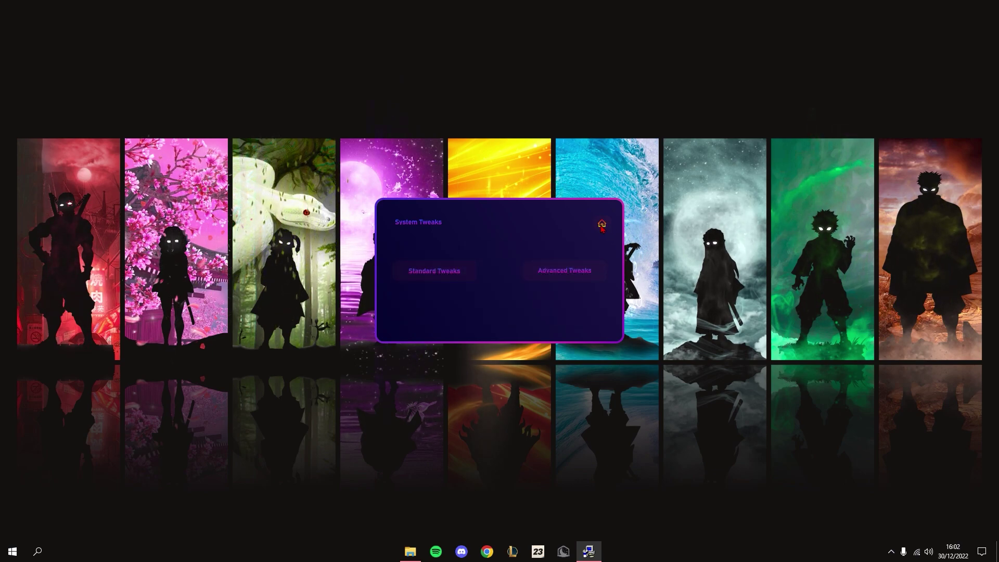
Open Hardware Tweaks and decline the Gpu tweaks, answering No to both Nvidia and AMD.
{"action": "left_click", "coordinate": [559, 268]}
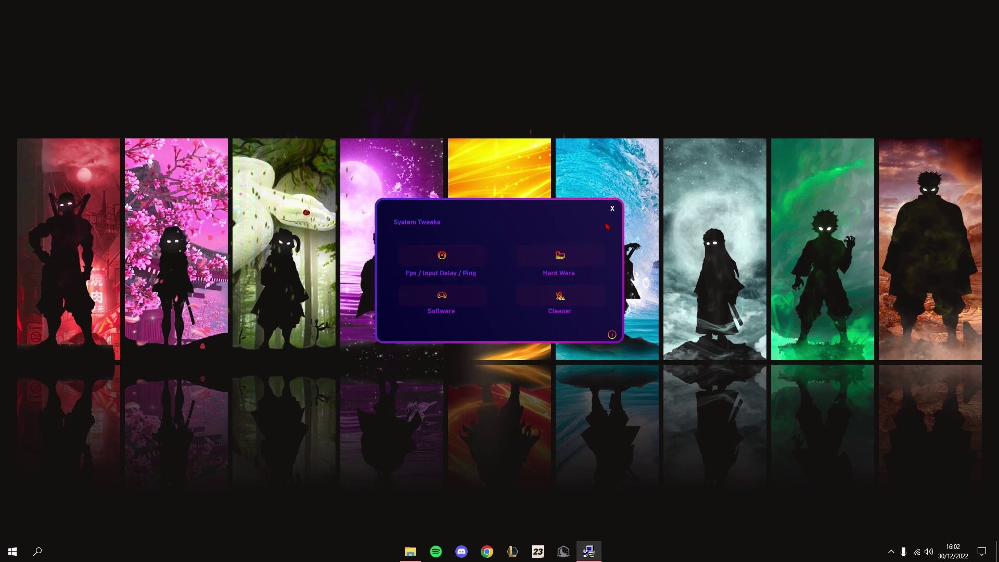
{"action": "left_click", "coordinate": [559, 263]}
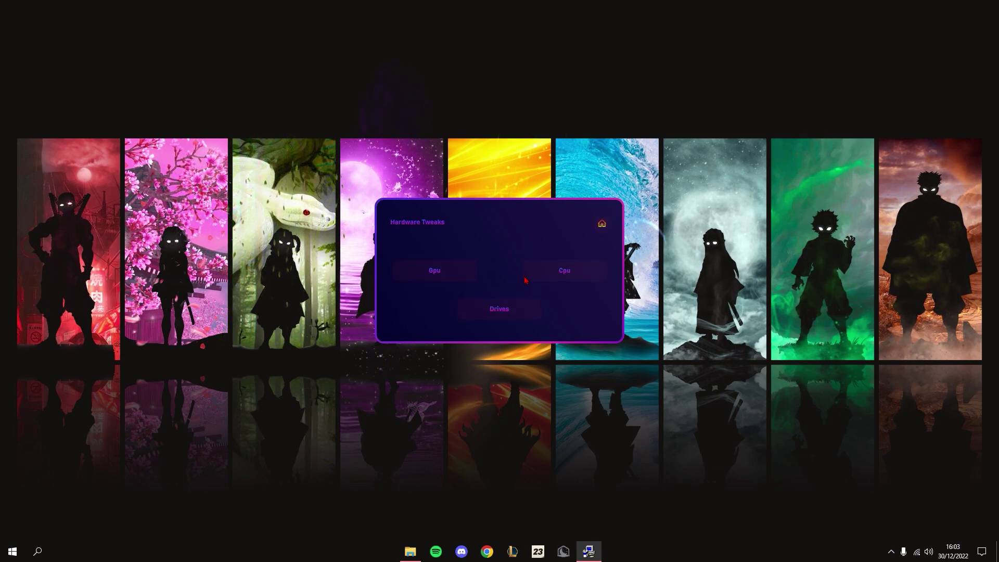
{"action": "left_click", "coordinate": [434, 270]}
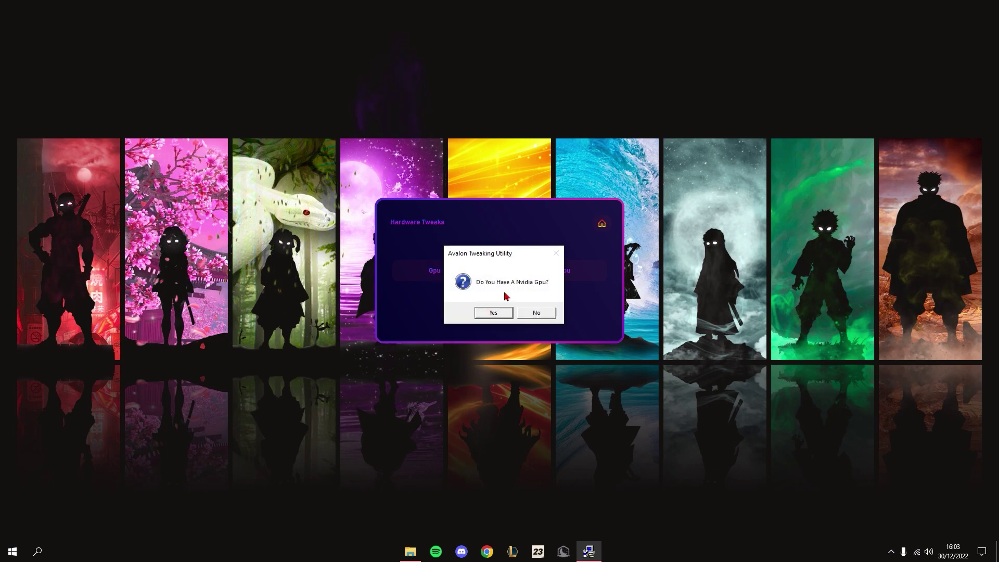
{"action": "left_click", "coordinate": [536, 312]}
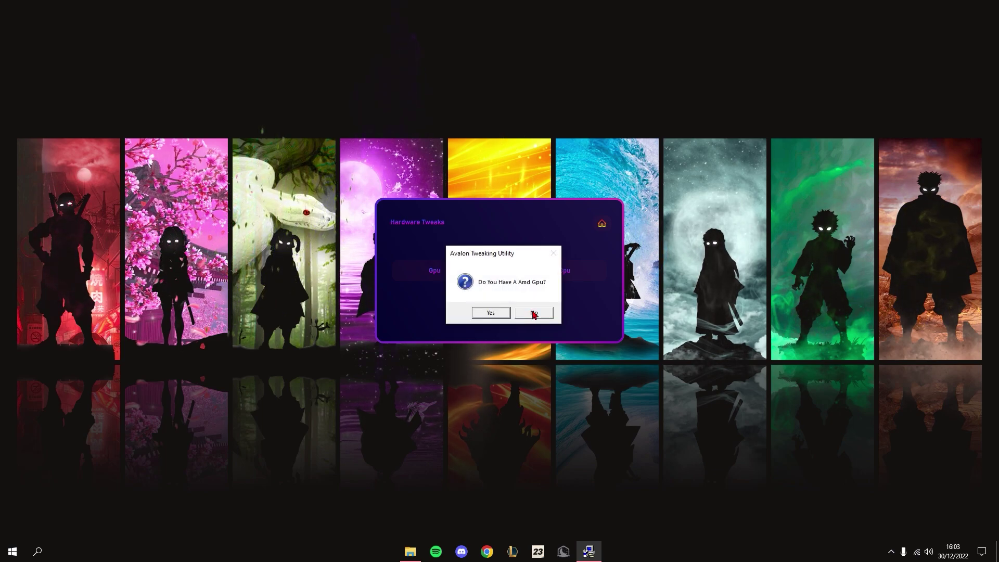
{"action": "left_click", "coordinate": [534, 313]}
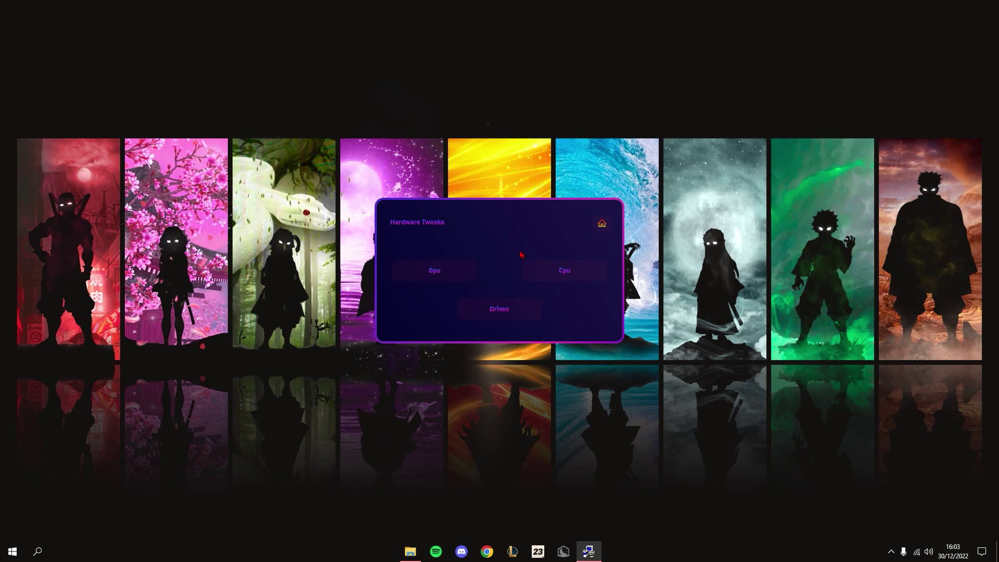
Decline the Cpu tweaks (Intel and AMD) and the Drives SSD prompts, then go home.
{"action": "left_click", "coordinate": [566, 271]}
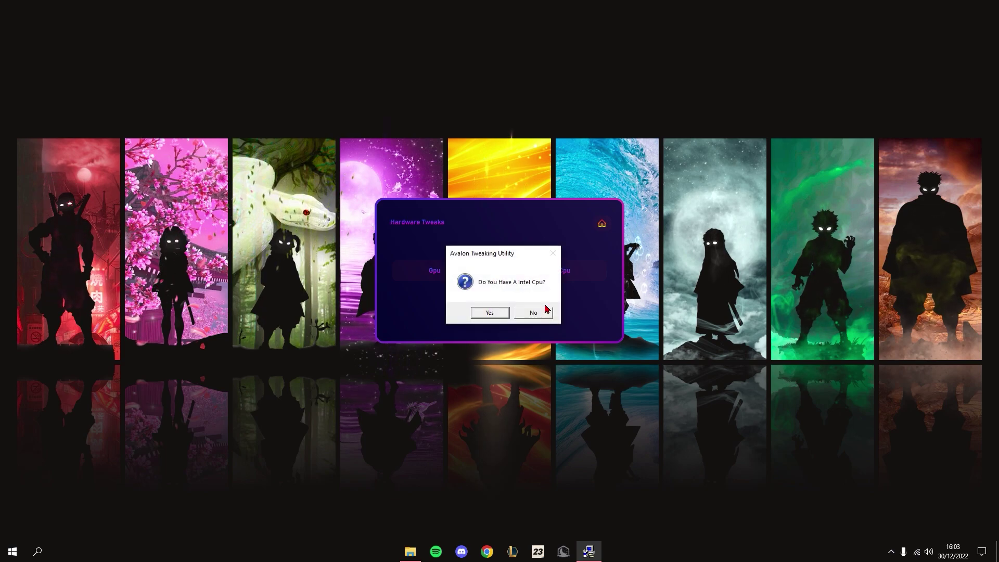
{"action": "left_click", "coordinate": [534, 314]}
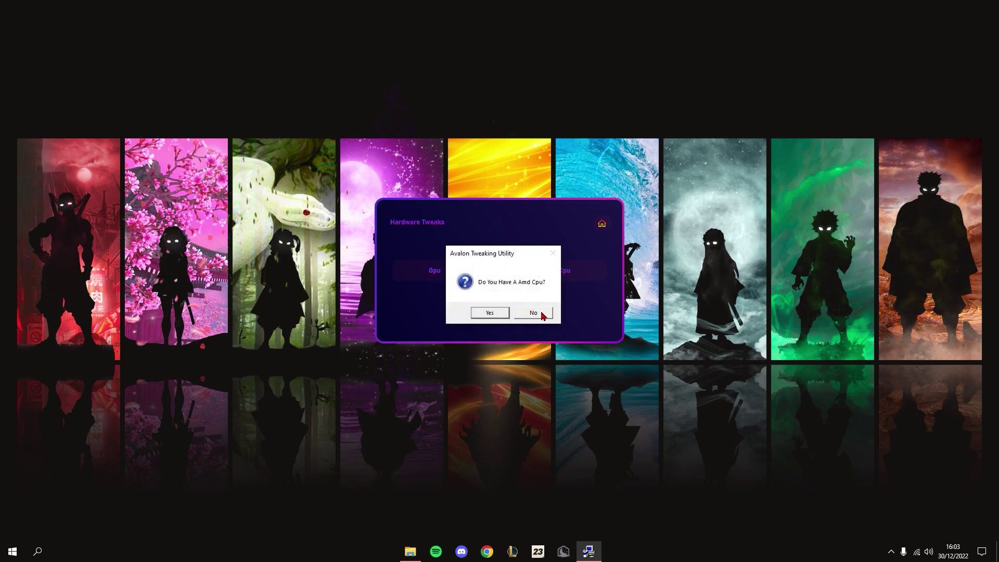
{"action": "left_click", "coordinate": [542, 314]}
{"action": "left_click", "coordinate": [509, 306]}
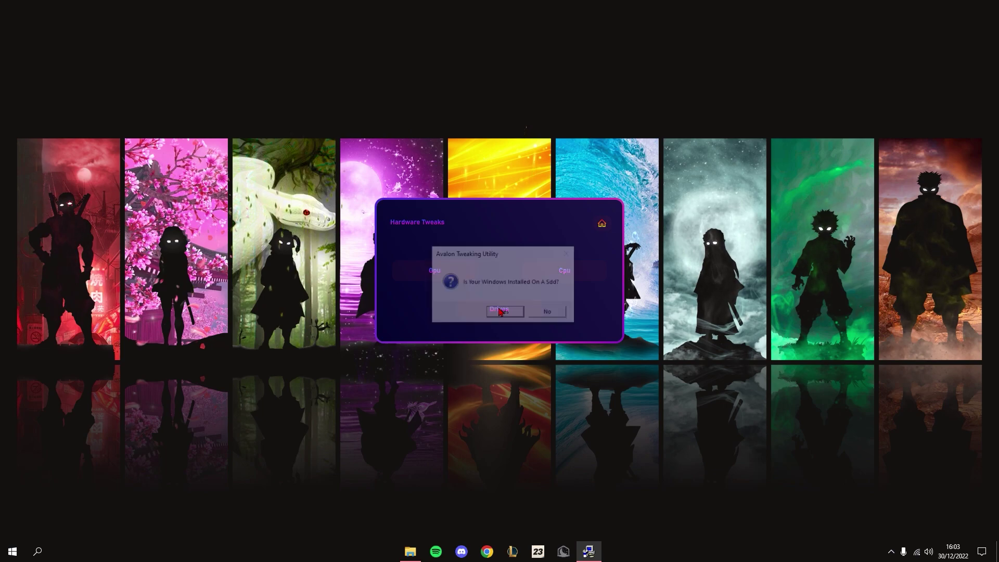
{"action": "left_click", "coordinate": [549, 312]}
{"action": "left_click", "coordinate": [553, 313]}
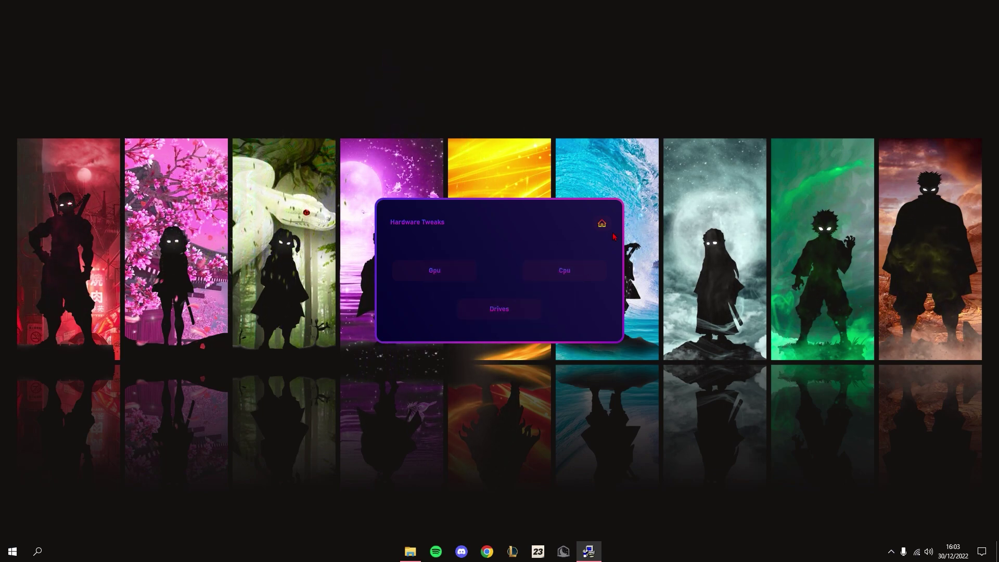
{"action": "left_click", "coordinate": [600, 225]}
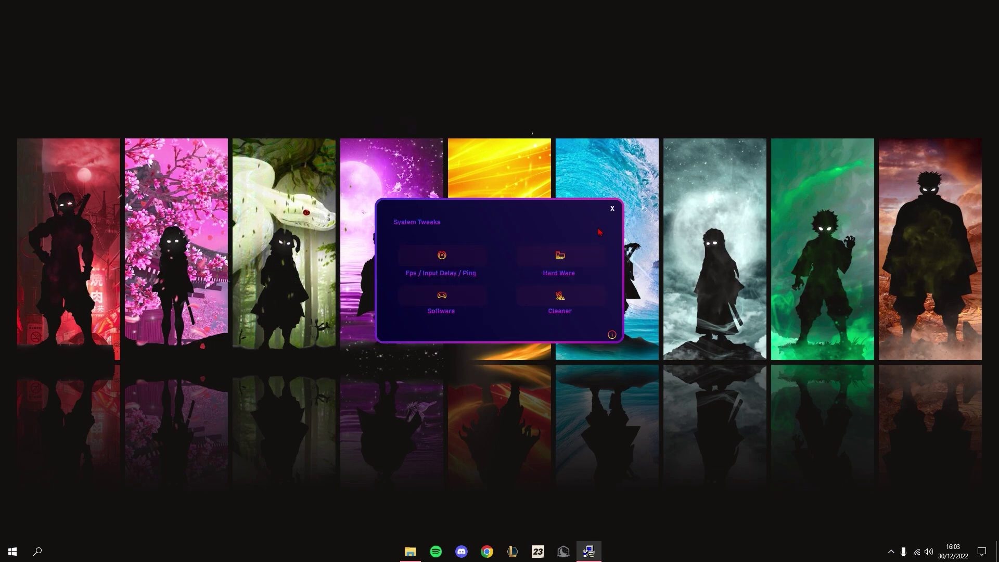
Open the Software Menu and view Filter Keys Setter, cancelling it without changes.
{"action": "left_click", "coordinate": [448, 298]}
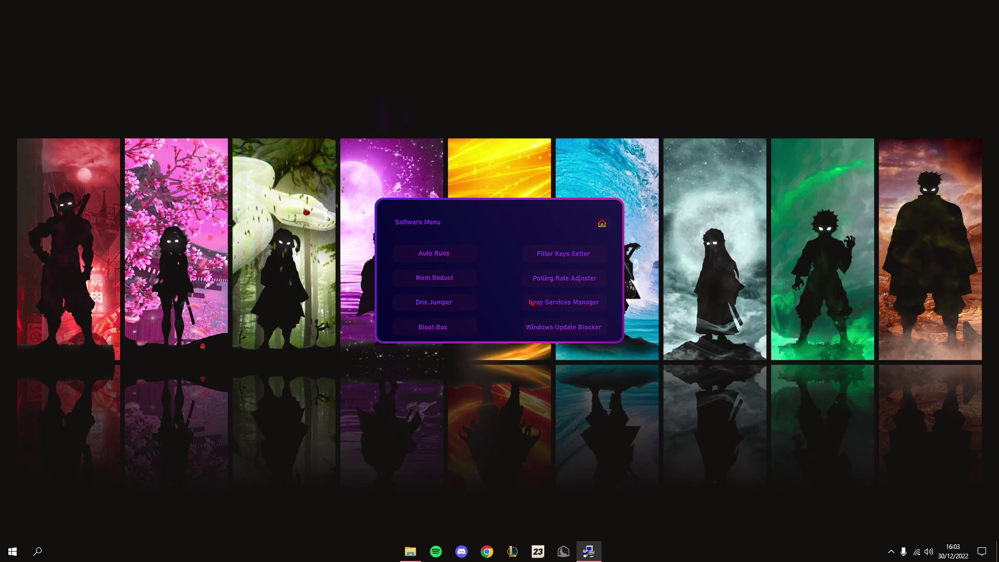
{"action": "left_click_drag", "start_coordinate": [502, 169], "coordinate": [349, 174]}
{"action": "left_click", "coordinate": [365, 392]}
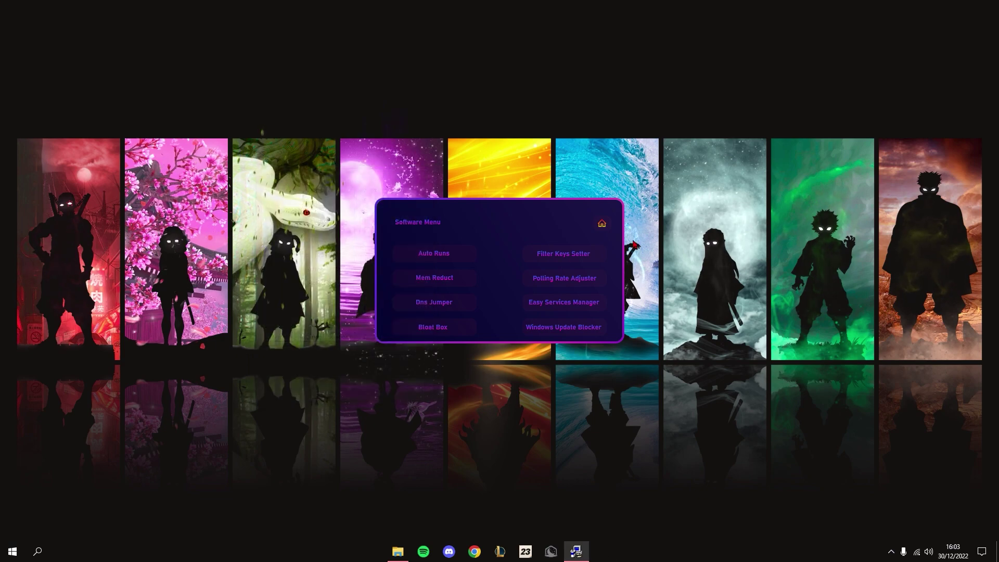
From the main menu, start Cleaner and answer No to its confirmation.
{"action": "left_click", "coordinate": [607, 224]}
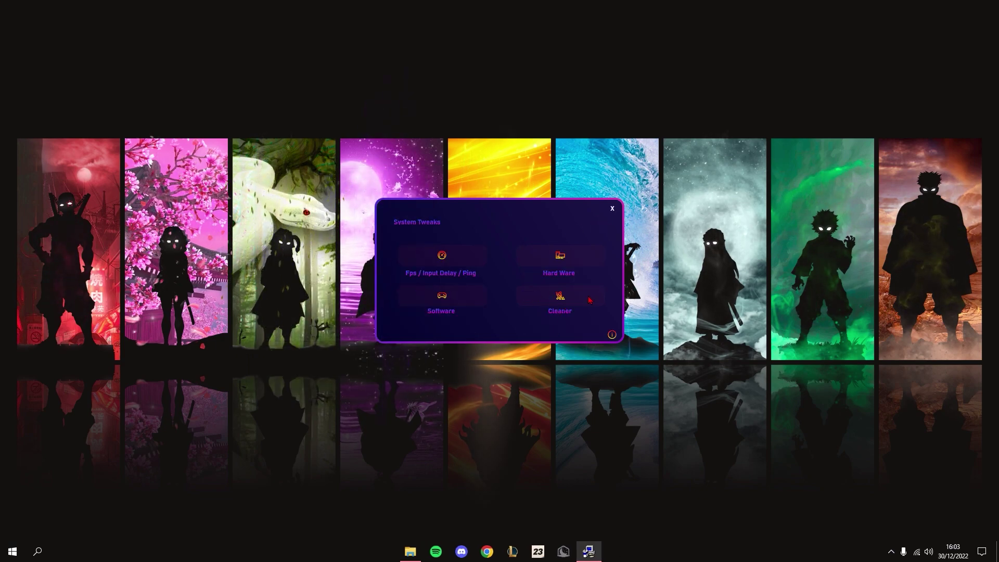
{"action": "left_click", "coordinate": [562, 301]}
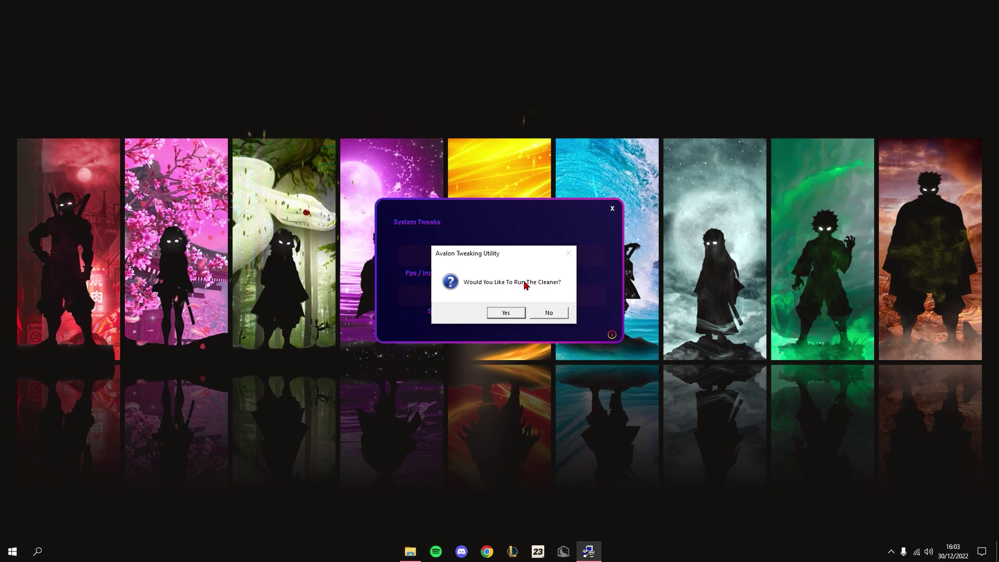
{"action": "left_click_drag", "start_coordinate": [491, 252], "coordinate": [498, 246]}
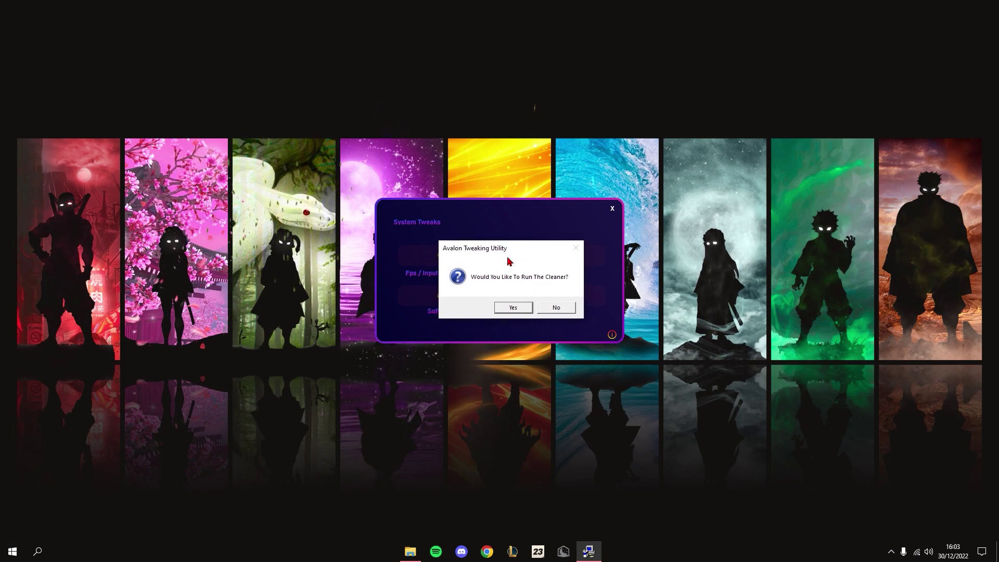
{"action": "left_click", "coordinate": [555, 308]}
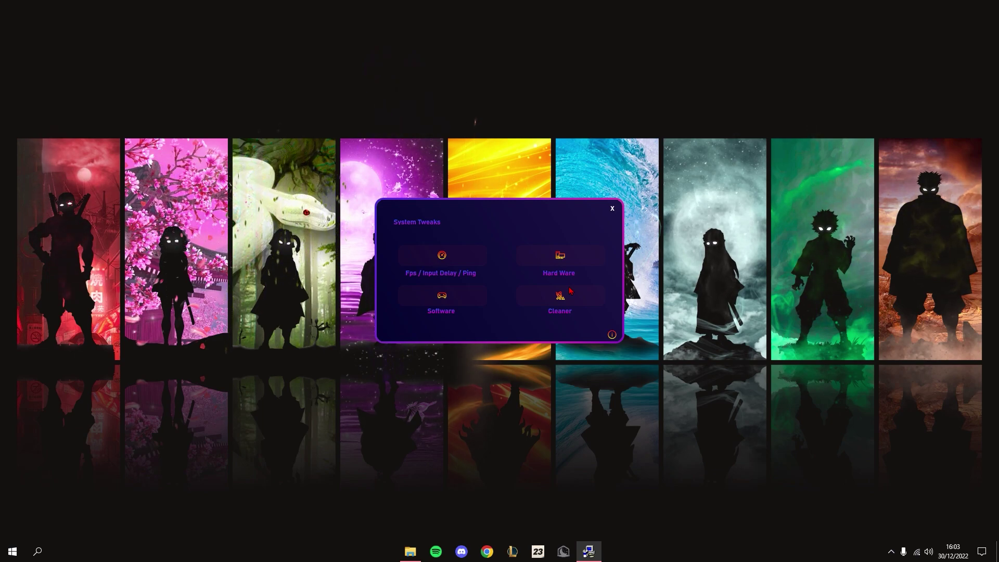
View the creator info page, return to System Tweaks, and nudge the window right.
{"action": "left_click", "coordinate": [612, 334]}
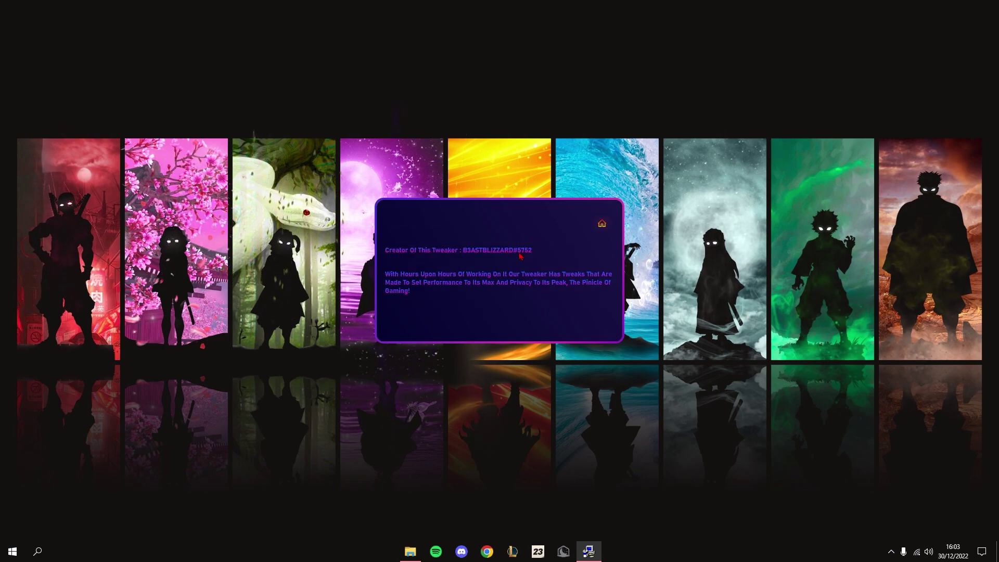
{"action": "left_click", "coordinate": [602, 223]}
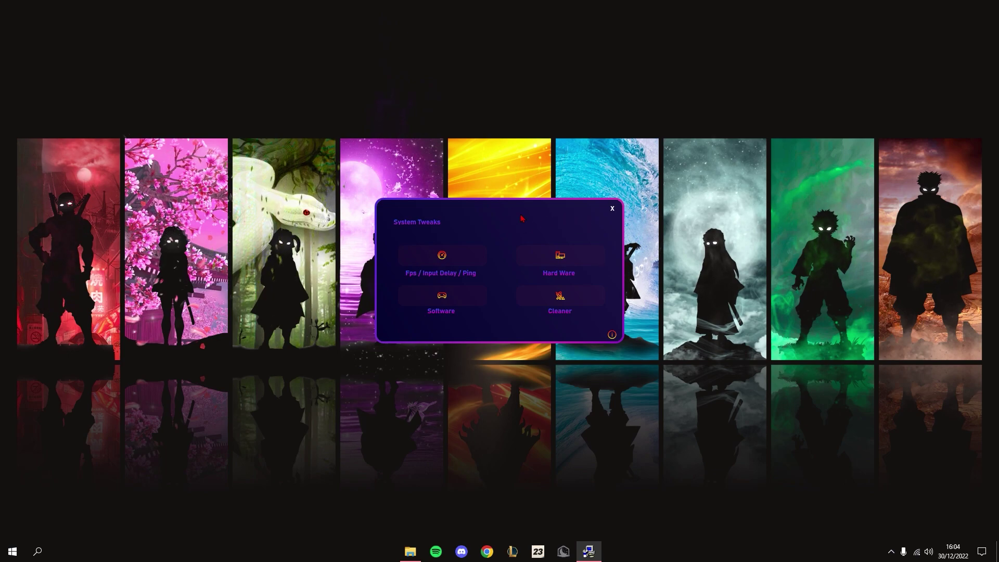
{"action": "mouse_move", "coordinate": [522, 219]}
{"action": "left_mouse_down"}
{"action": "mouse_move", "coordinate": [510, 218]}
{"action": "mouse_move", "coordinate": [531, 217]}
{"action": "left_mouse_up"}
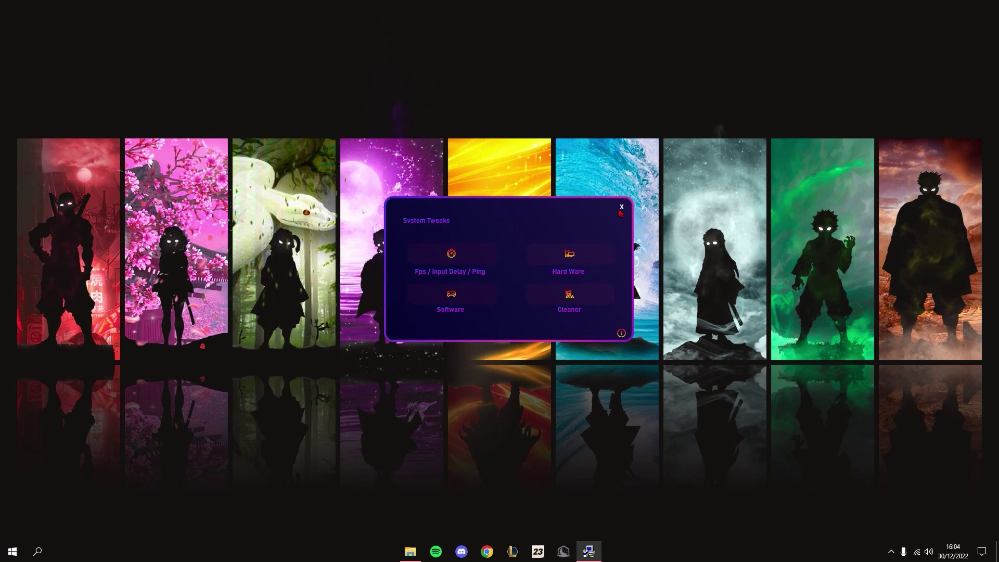
Close the utility, acknowledge the Restart Your PC reminder, and dismiss the desktop context menu.
{"action": "left_click", "coordinate": [621, 211]}
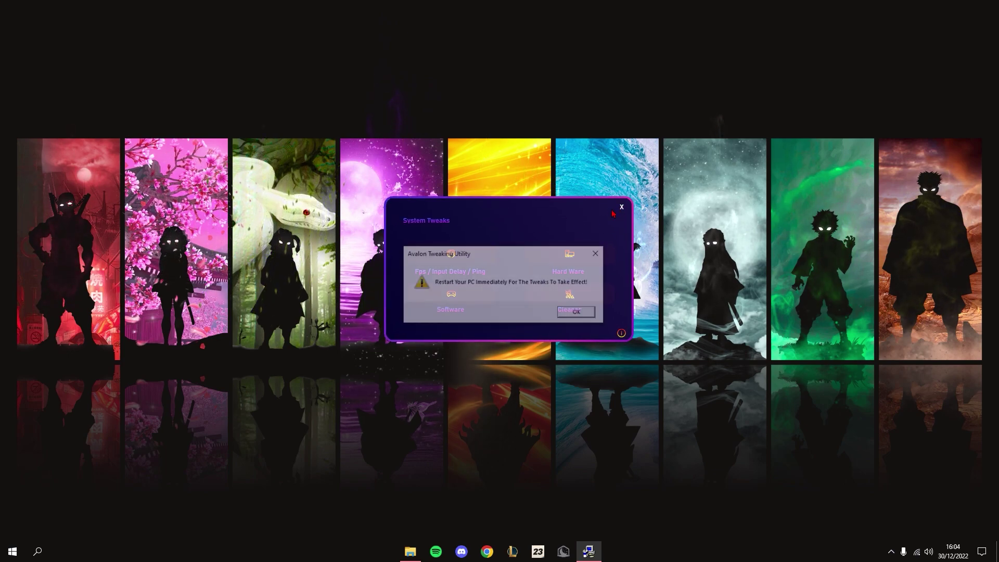
{"action": "left_click", "coordinate": [579, 313]}
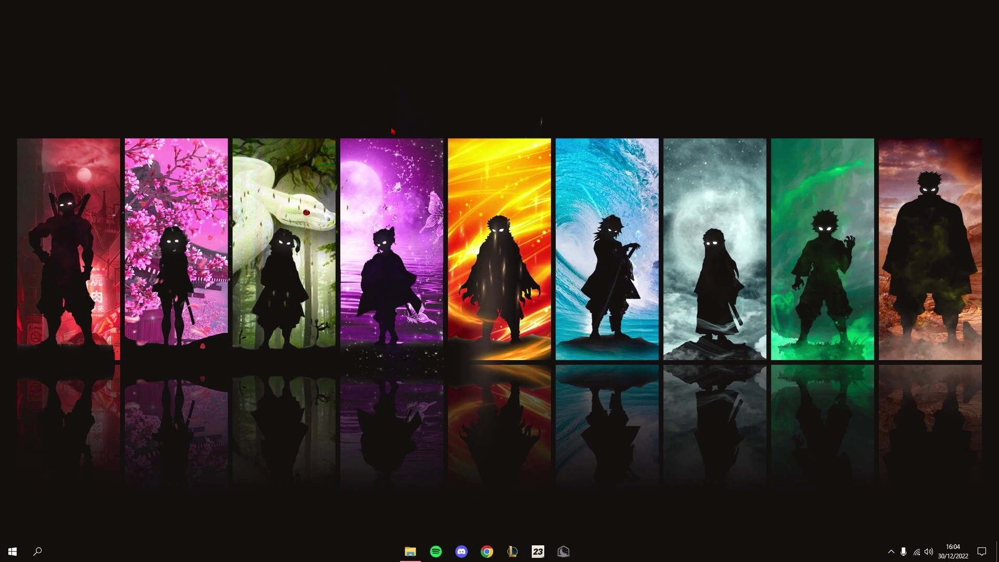
{"action": "right_click", "coordinate": [442, 130]}
{"action": "left_click", "coordinate": [473, 104]}
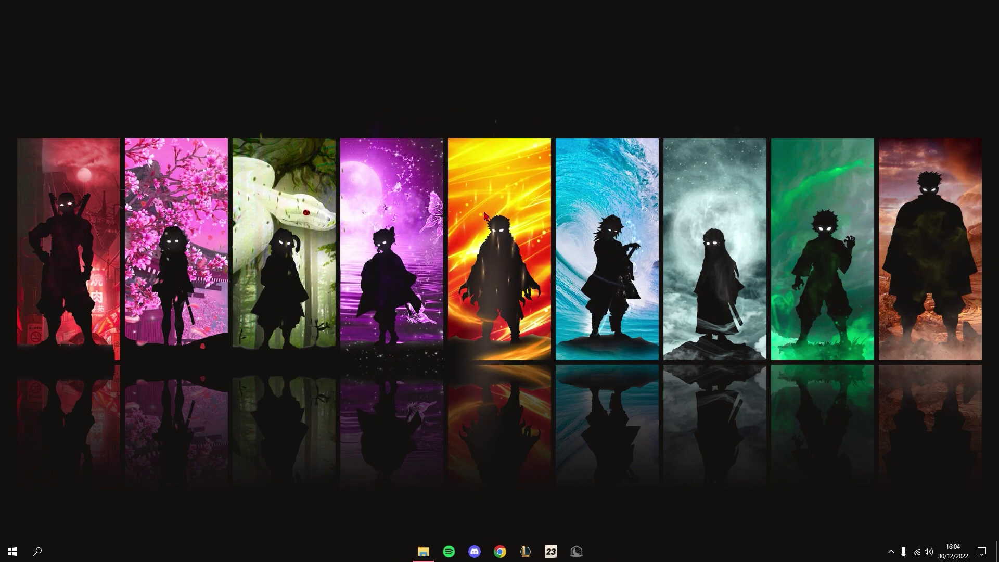